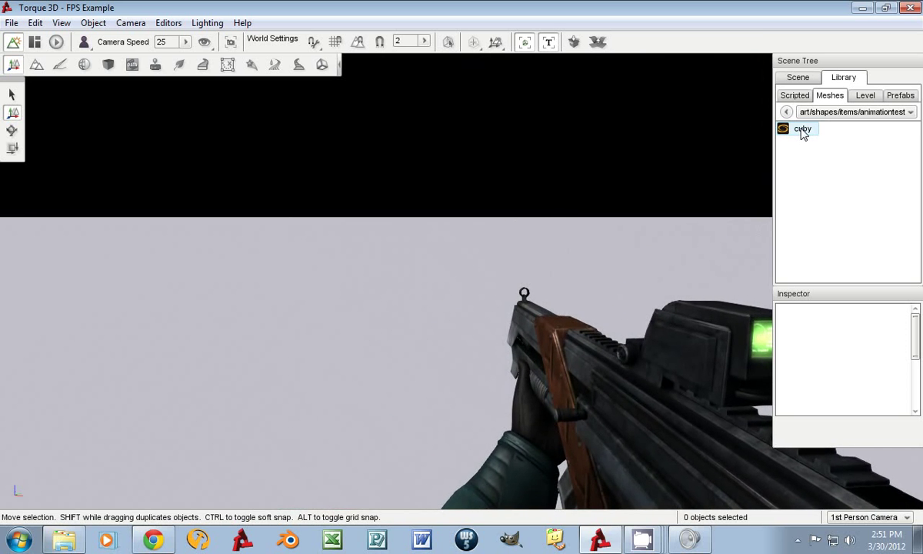
- Locate the cuby mesh (cuby.dae, 40.262 KB) in the animationtest mesh library
mouse_move(803, 134)
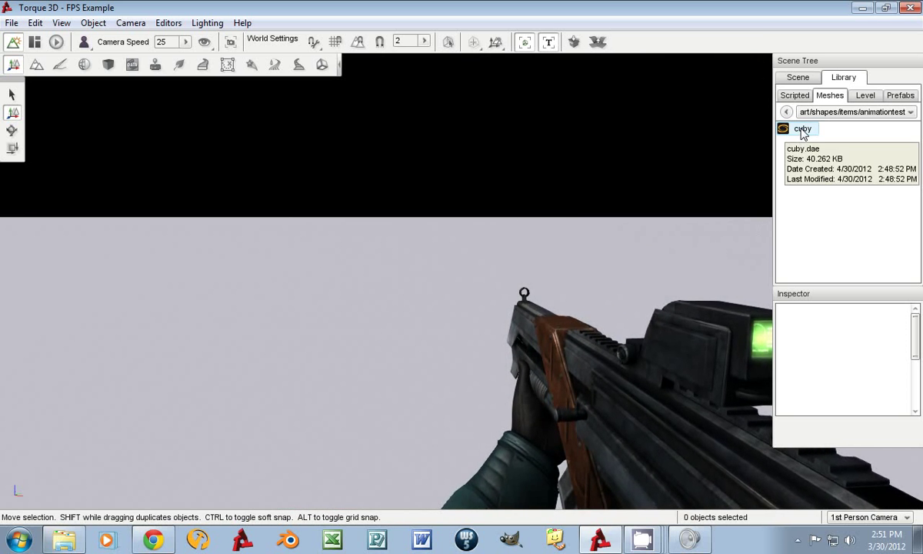
- Open cuby.dae's COLLADA import settings and expand Animations to reveal the ambient animation
click(803, 131)
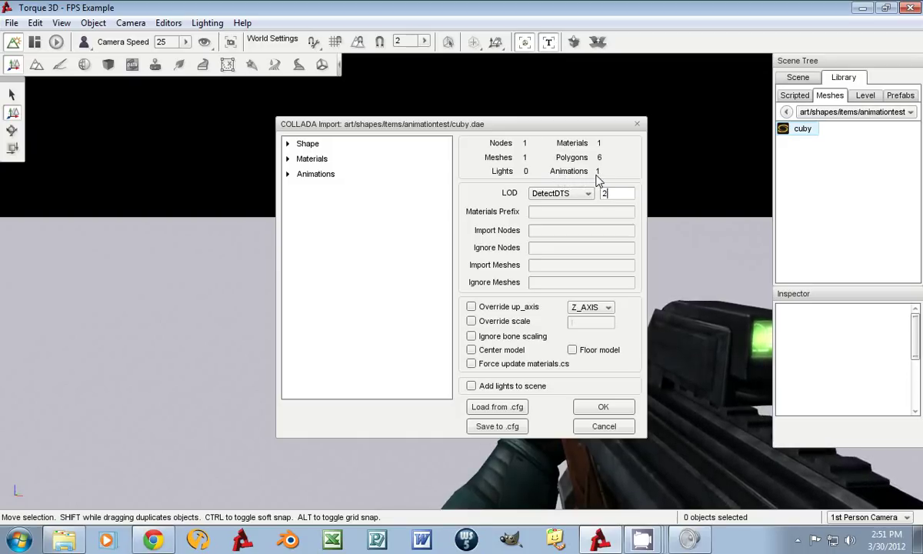
click(289, 175)
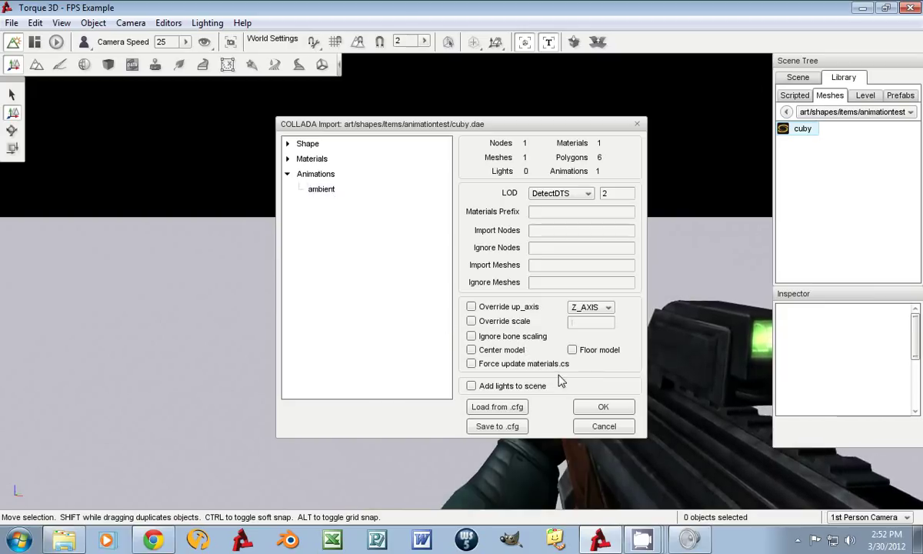
- Import cuby into the level as a TSStatic, leaving its playAmbient rendering option off
click(600, 409)
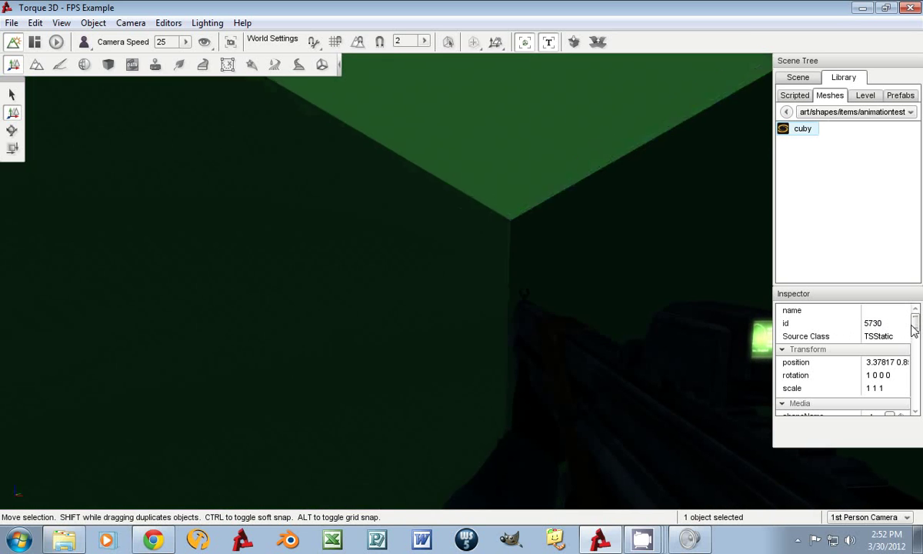
drag(915, 327, 918, 350)
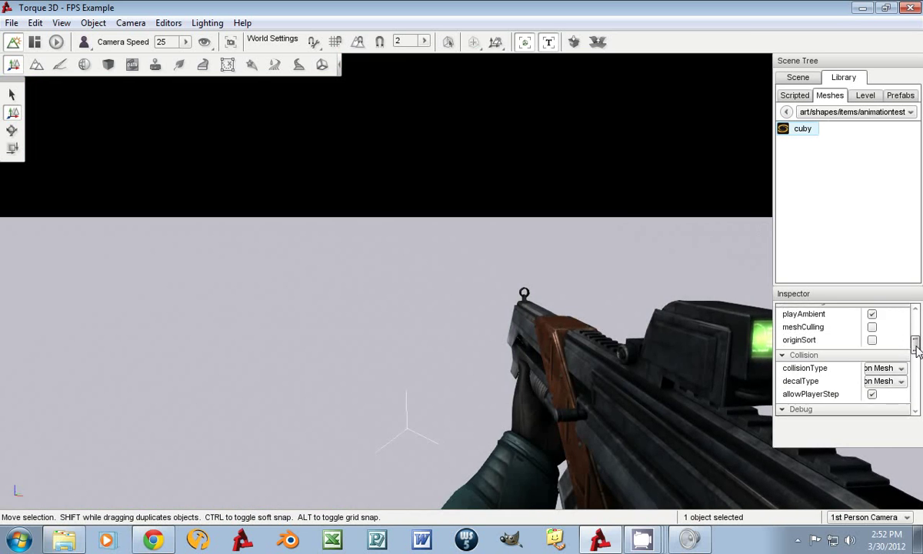
scroll(916, 350, up, 2)
scroll(877, 354, up, 1)
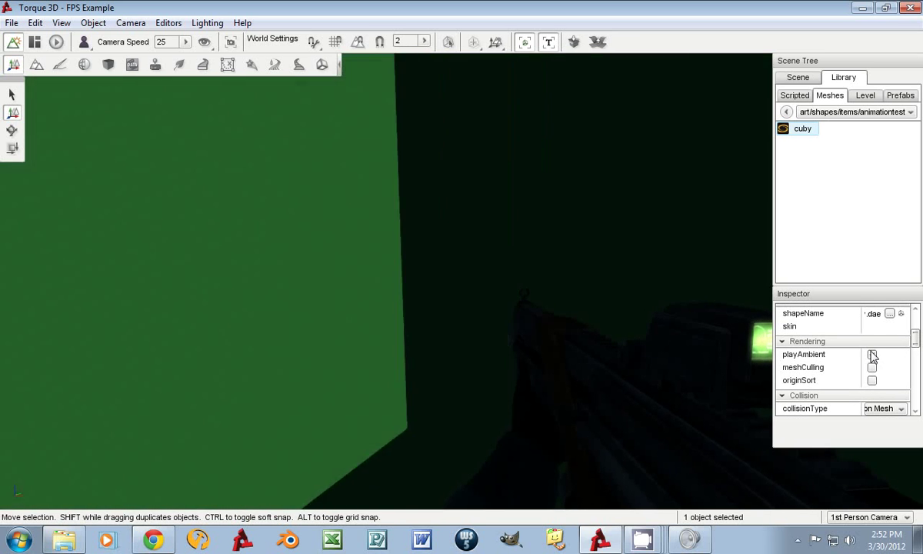
click(872, 355)
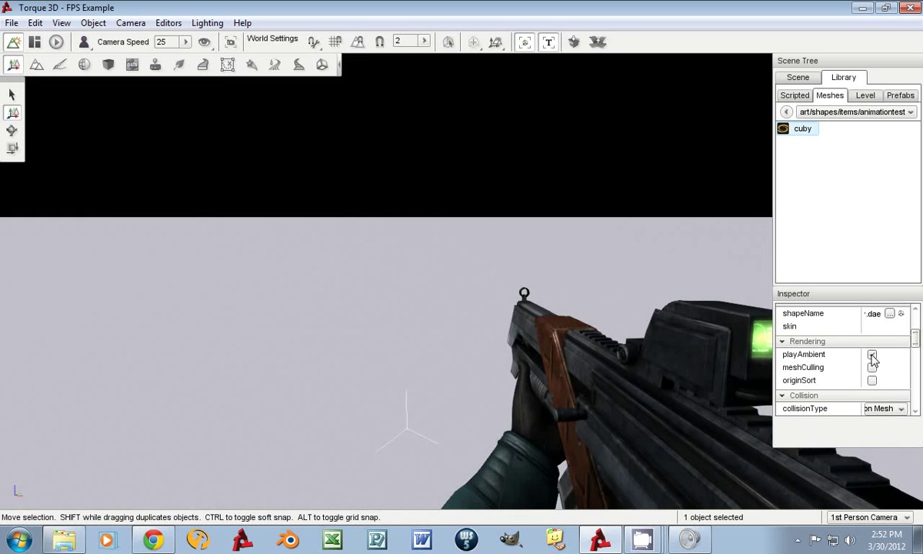
click(872, 355)
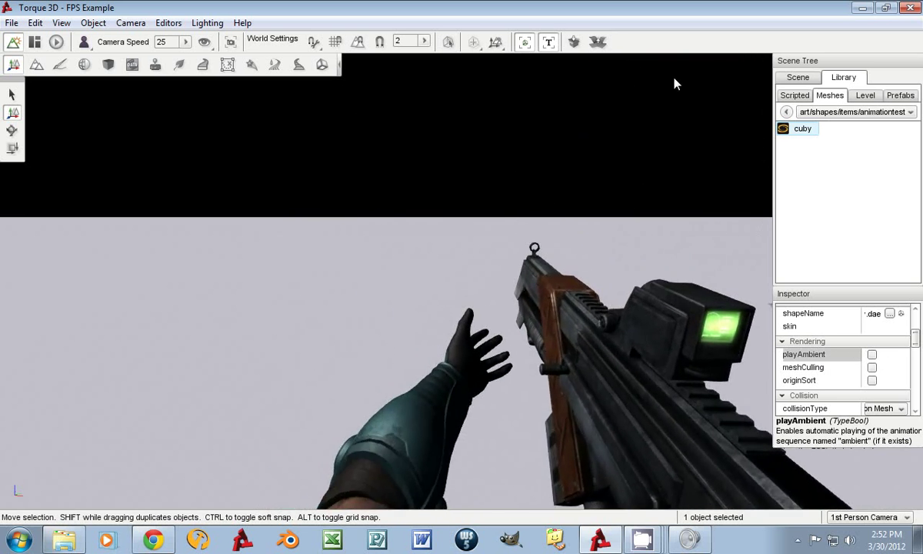
- Open cuby in the Shape Editor, framing the green cube and widening the panel to show Frames and Priority
click(797, 77)
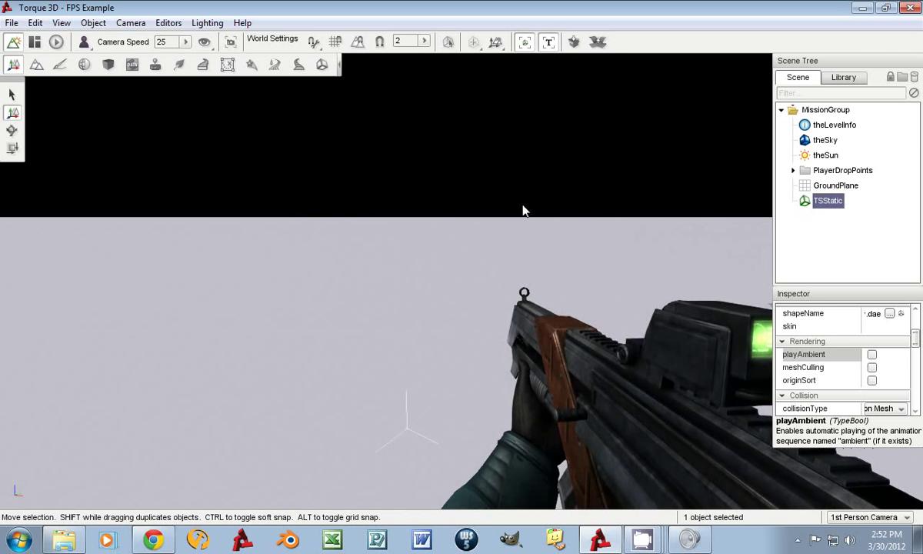
click(321, 64)
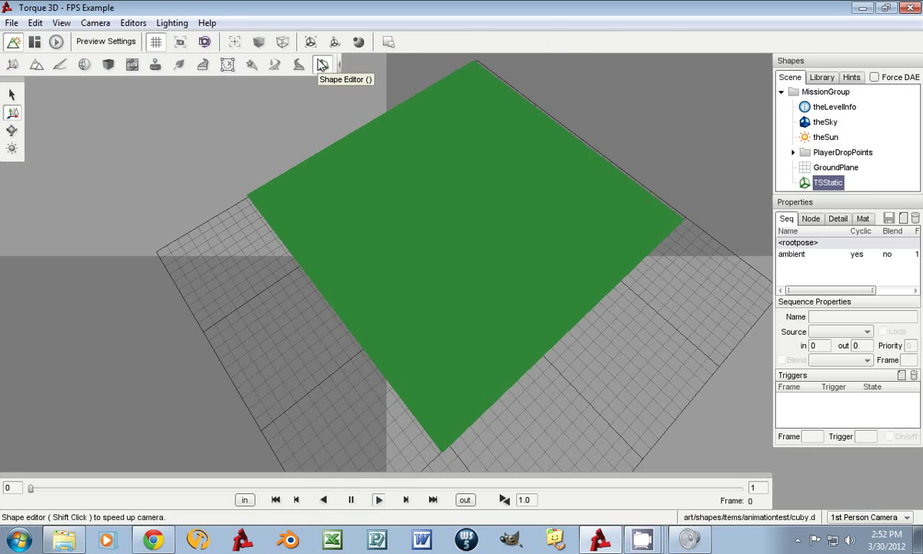
scroll(347, 190, down, 5)
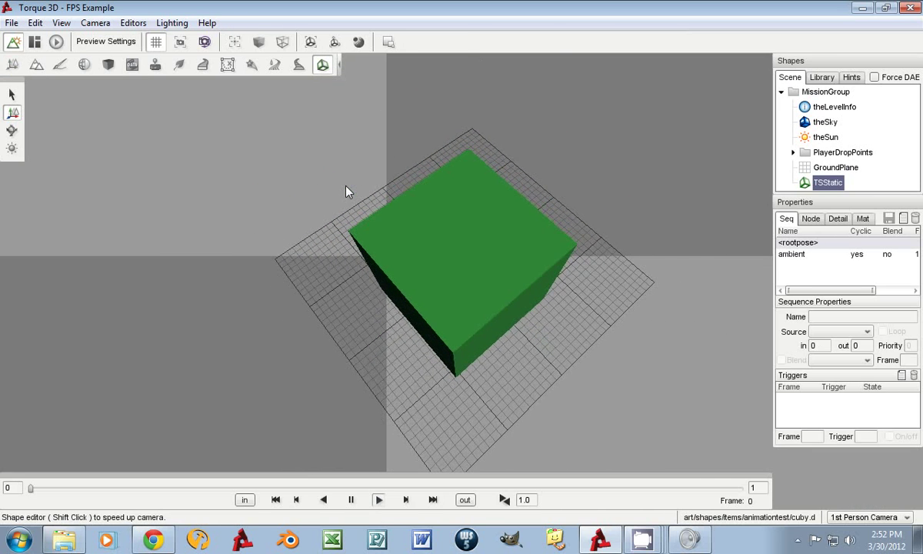
right_drag(346, 190, 373, 304)
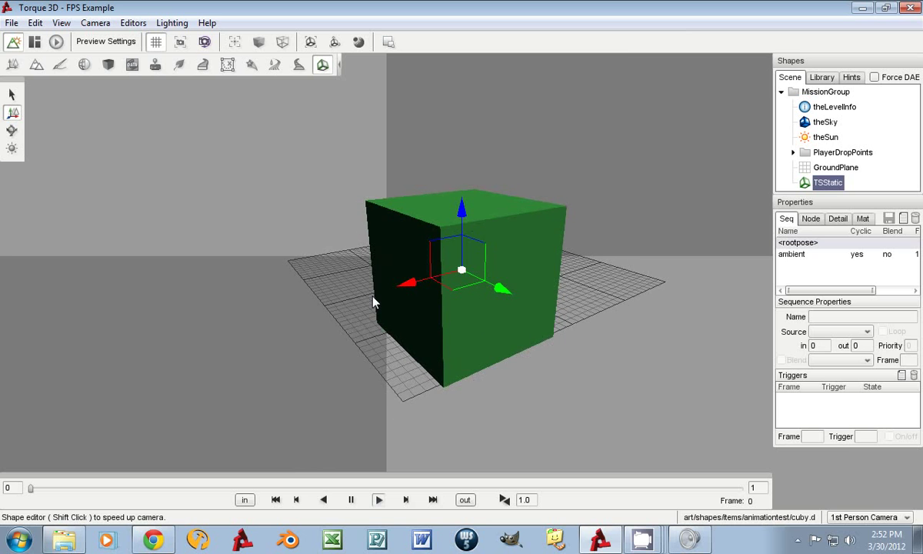
scroll(373, 303, down, 6)
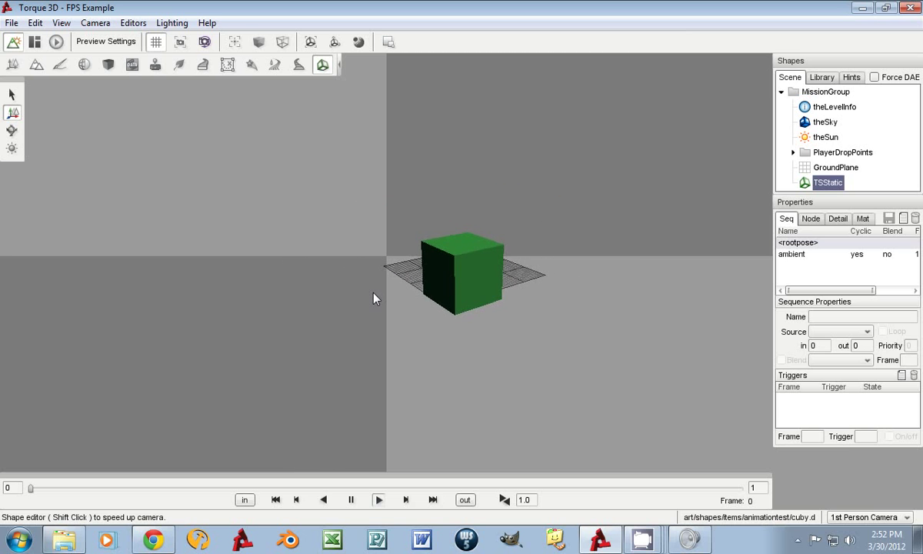
scroll(373, 299, down, 3)
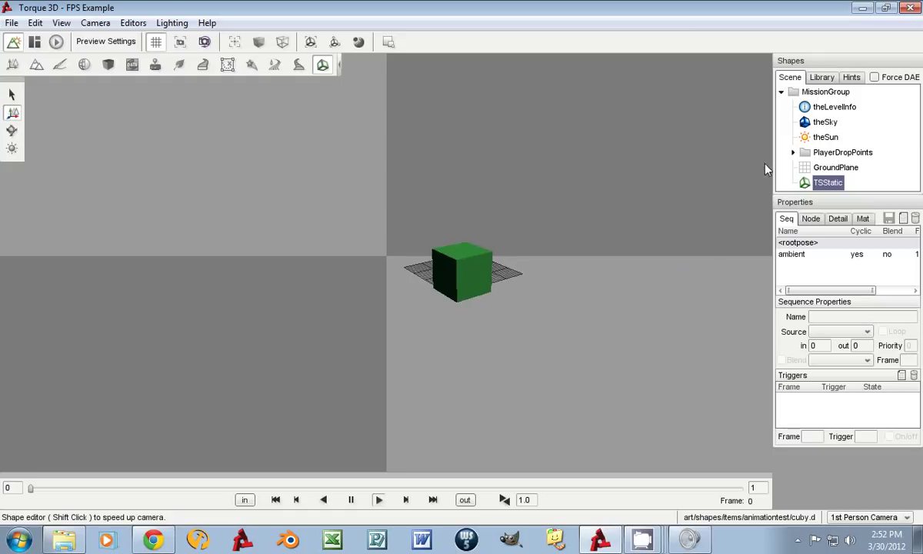
drag(774, 171, 636, 186)
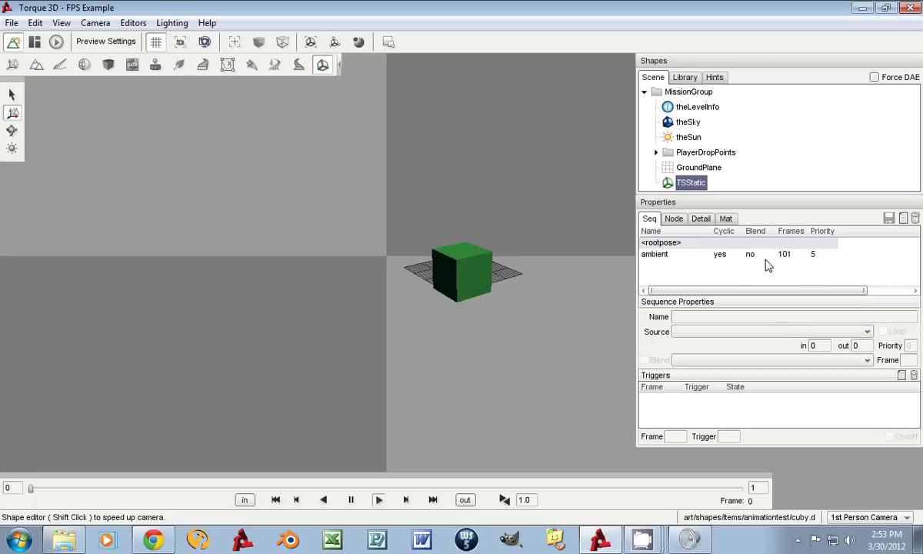
- Preview the ambient sequence, then pause it and rewind playback to frame 0
click(653, 254)
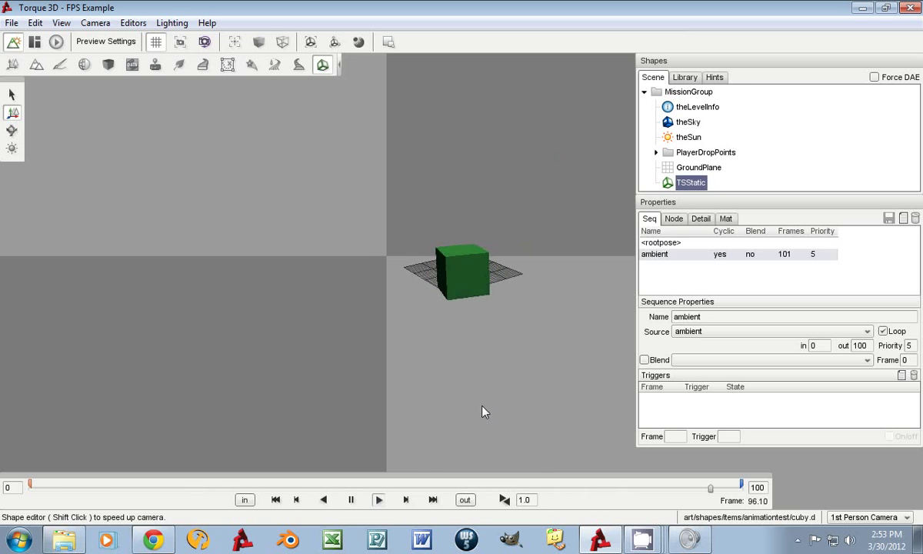
click(353, 501)
click(275, 501)
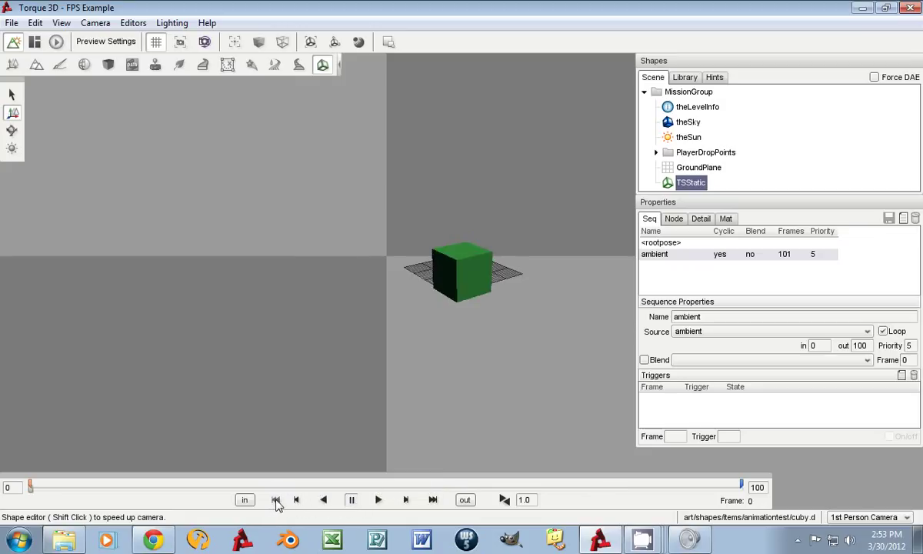
- Add a looping ltor sequence from ambient frames 0–40 and play its preview
click(905, 220)
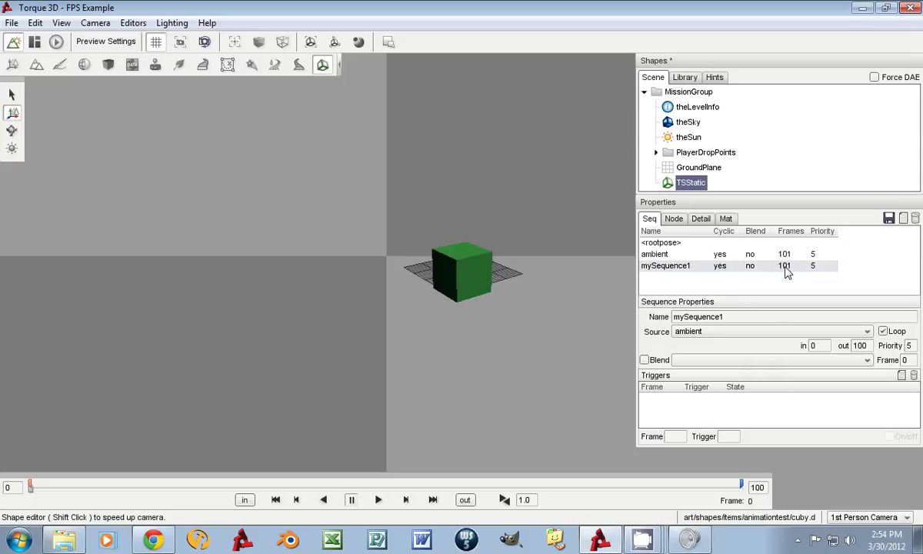
click(687, 334)
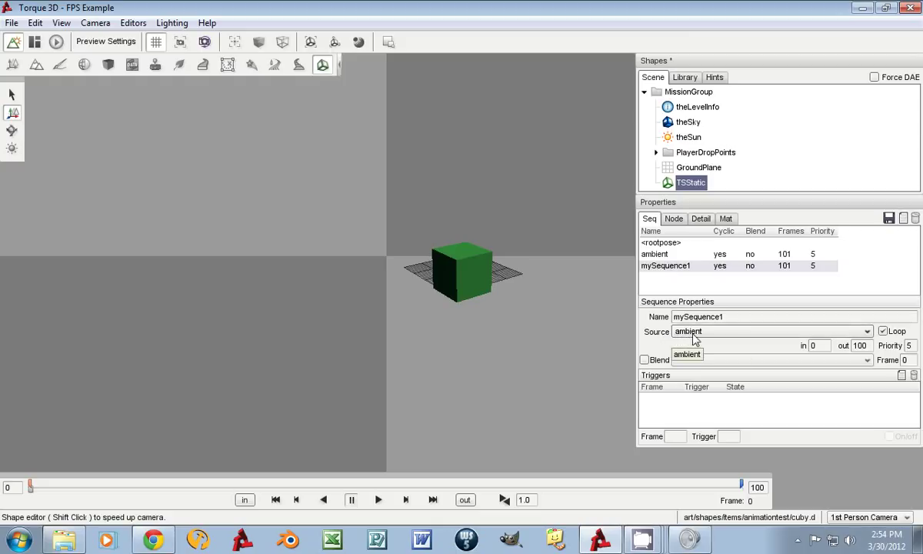
click(687, 354)
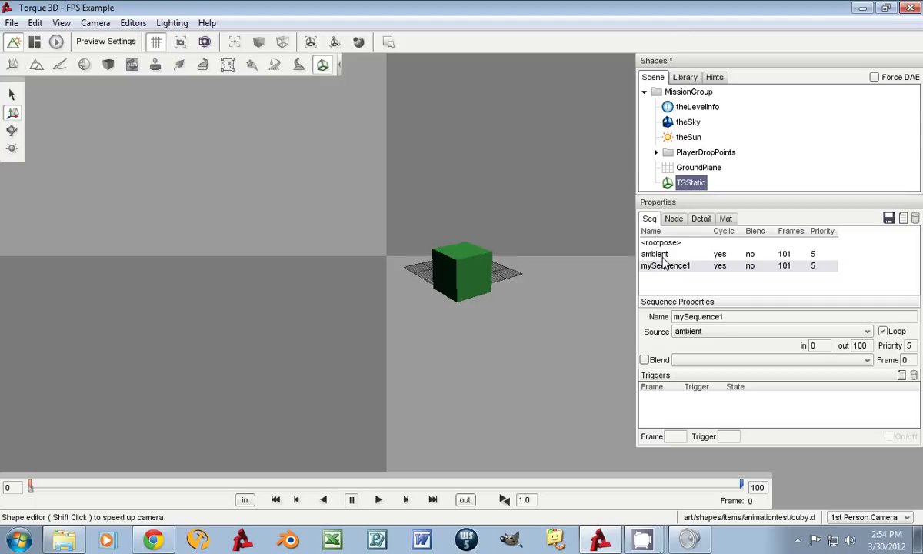
click(742, 319)
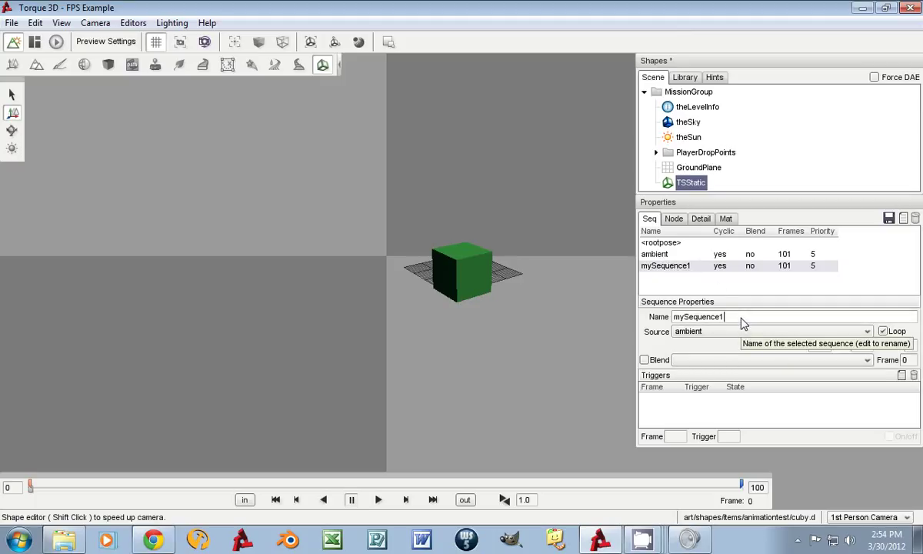
key(BackSpace)
key(BackSpace)
key(BackSpace)
key(BackSpace)
key(BackSpace)
key(BackSpace)
key(BackSpace)
key(BackSpace)
key(BackSpace)
key(Return)
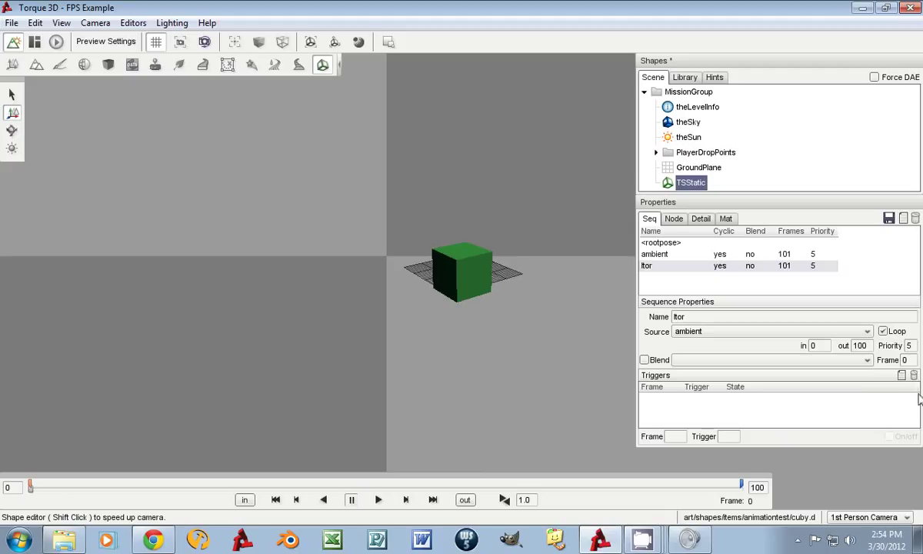
click(867, 346)
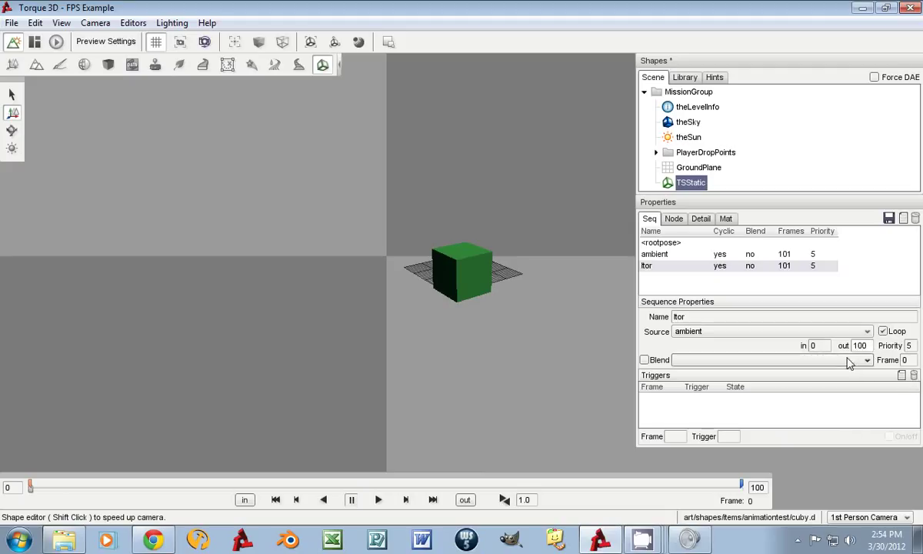
key(BackSpace)
key(BackSpace)
key(BackSpace)
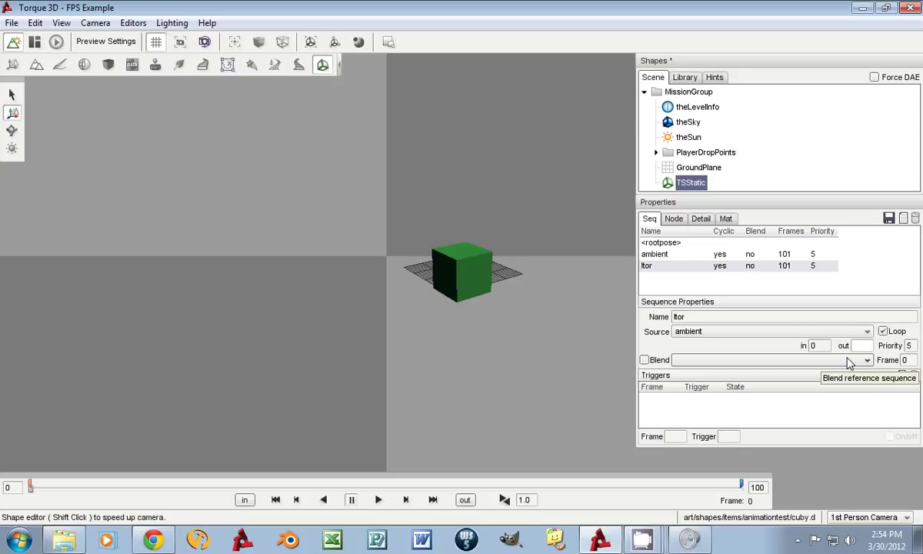
text(40)
key(Return)
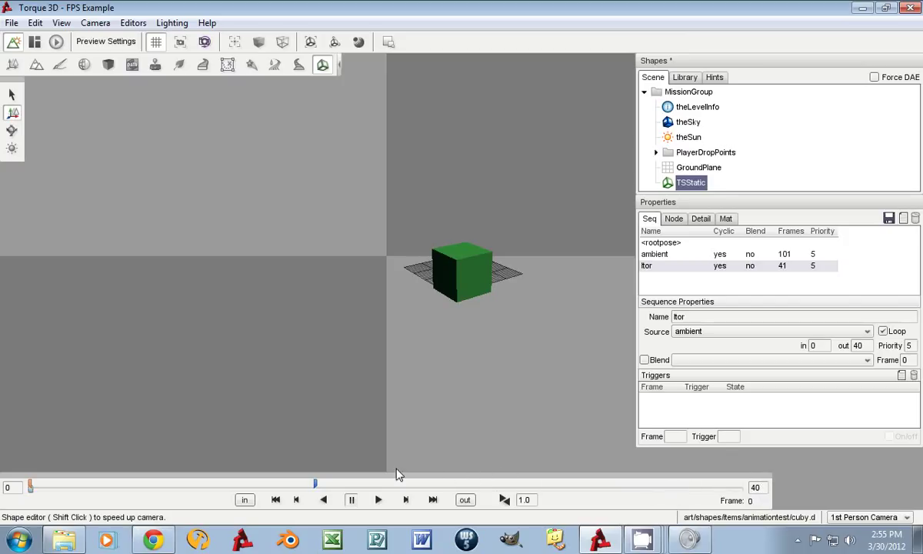
click(379, 500)
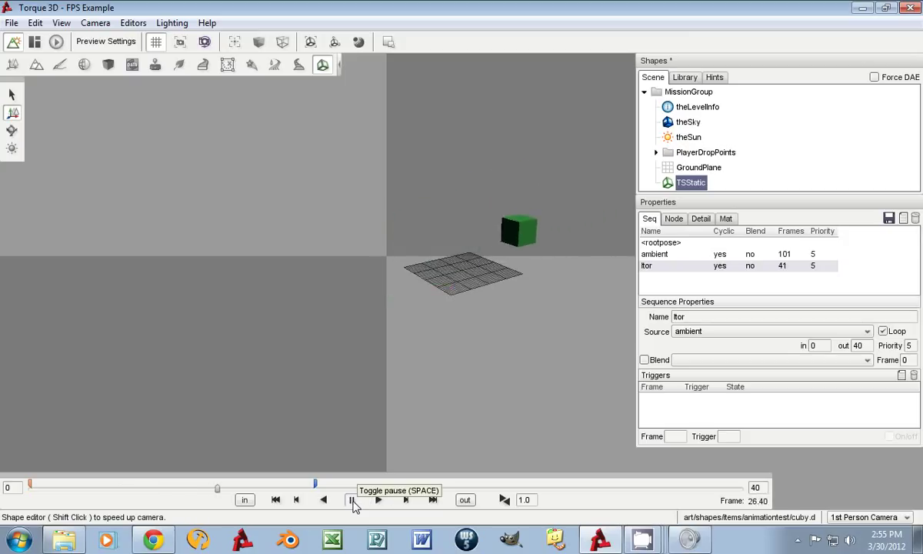
- Add a new sequence from ambient named spiny and set its start frame to 60
click(652, 255)
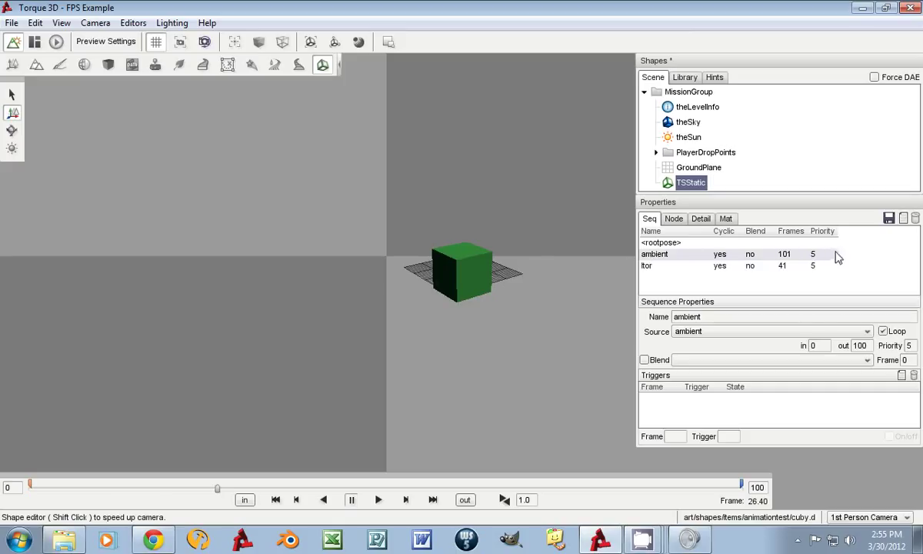
click(904, 219)
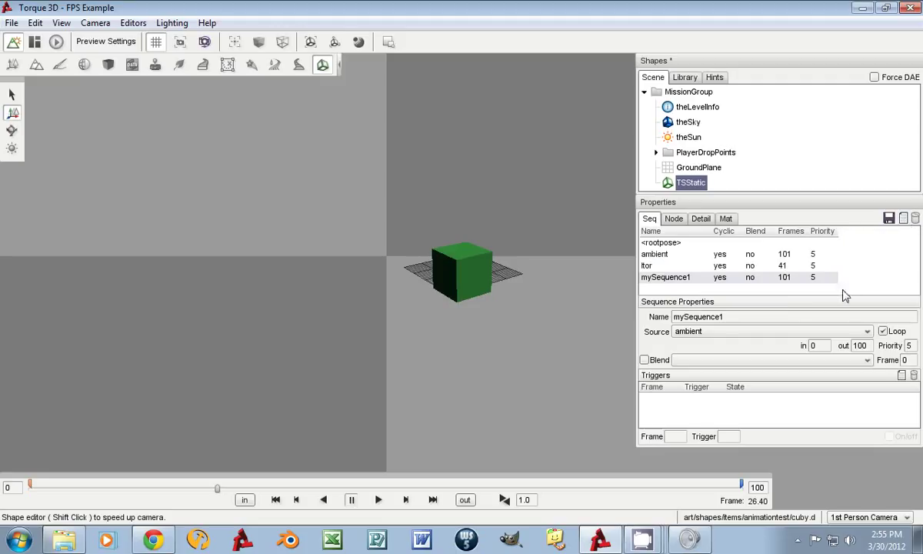
click(735, 323)
key(BackSpace)
key(BackSpace)
key(BackSpace)
key(BackSpace)
key(BackSpace)
key(BackSpace)
key(BackSpace)
key(BackSpace)
key(BackSpace)
key(BackSpace)
key(BackSpace)
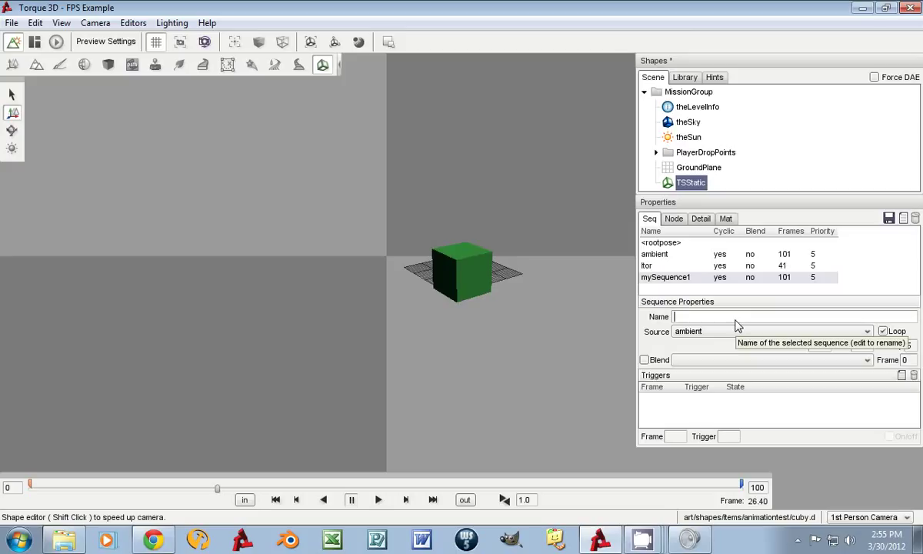
text(spiny)
key(Return)
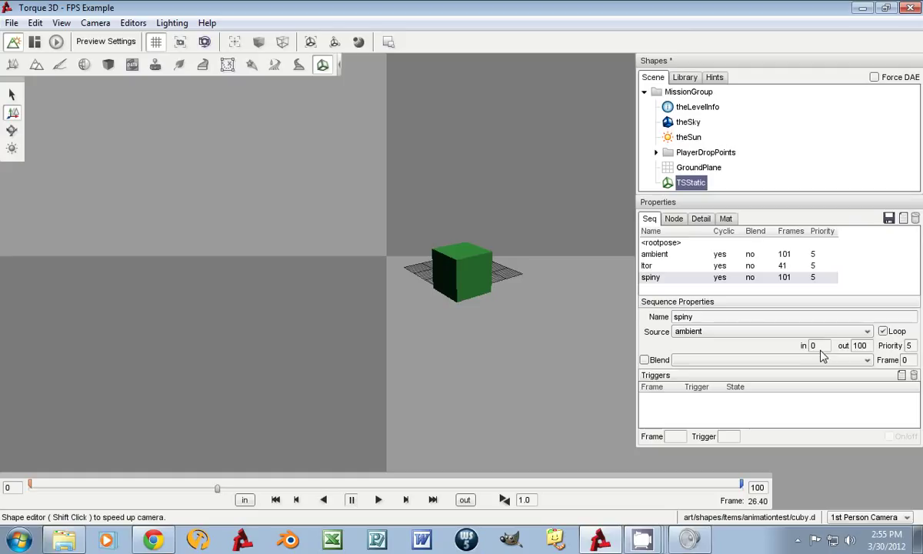
click(822, 347)
text(60)
key(Return)
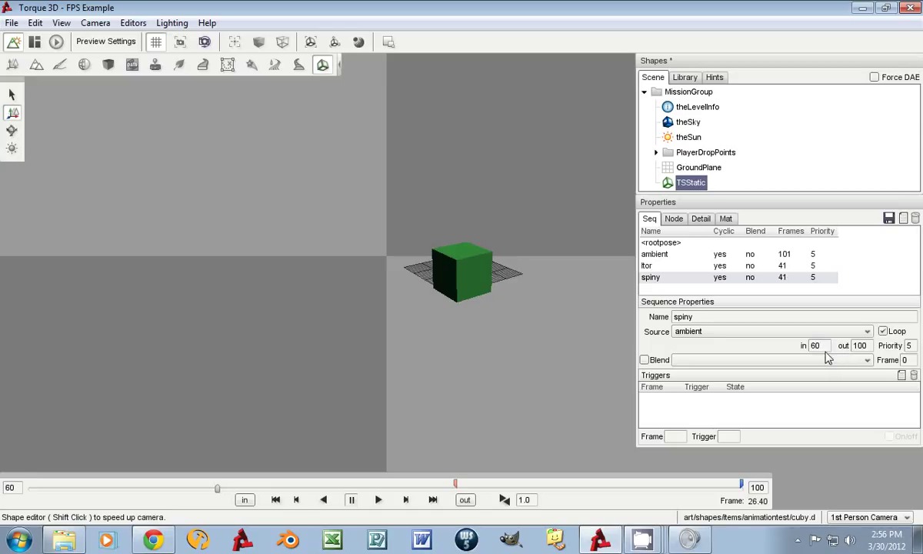
click(378, 500)
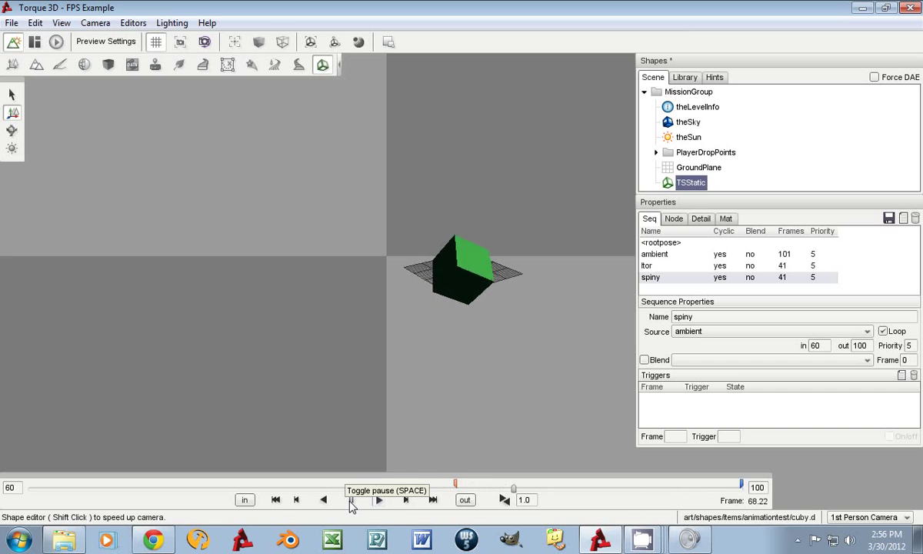
click(352, 501)
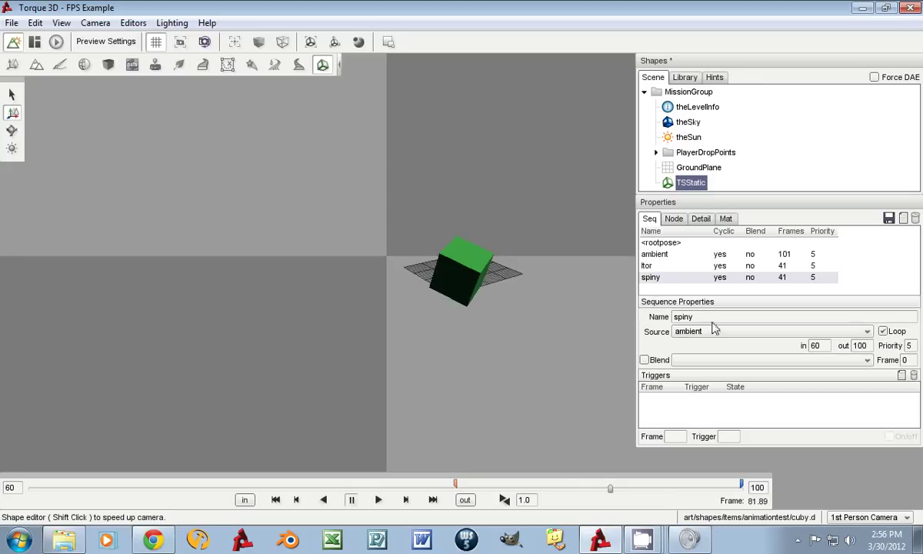
click(650, 254)
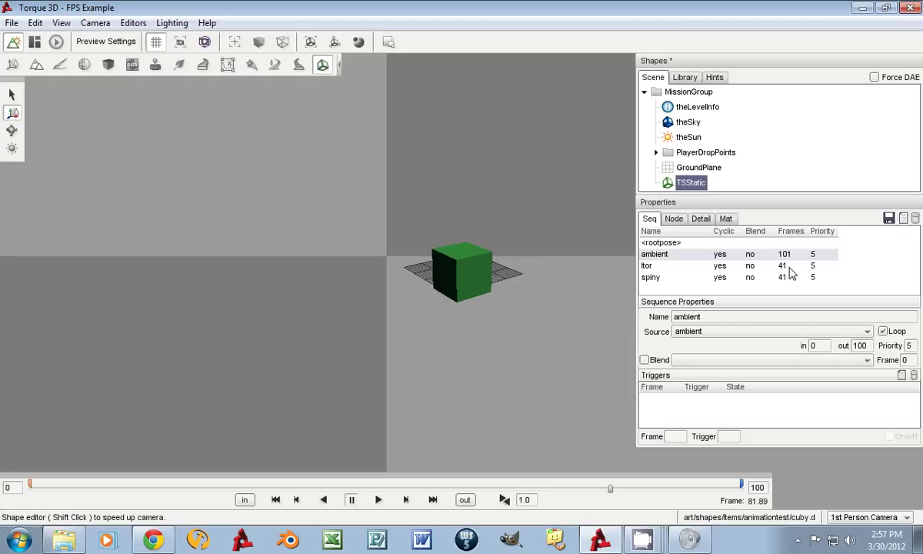
- Review the ltor, spiny and ambient sequence settings, ending with ltor selected
click(719, 266)
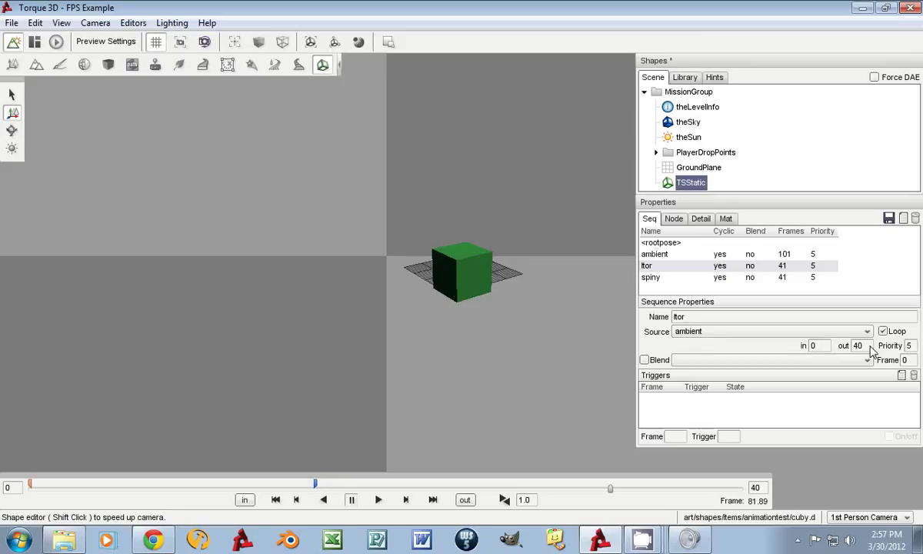
click(654, 278)
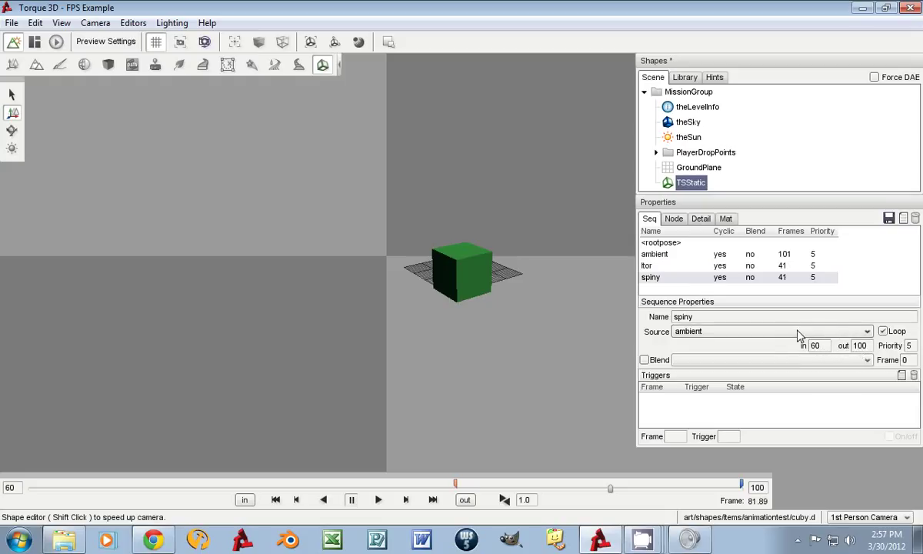
click(652, 254)
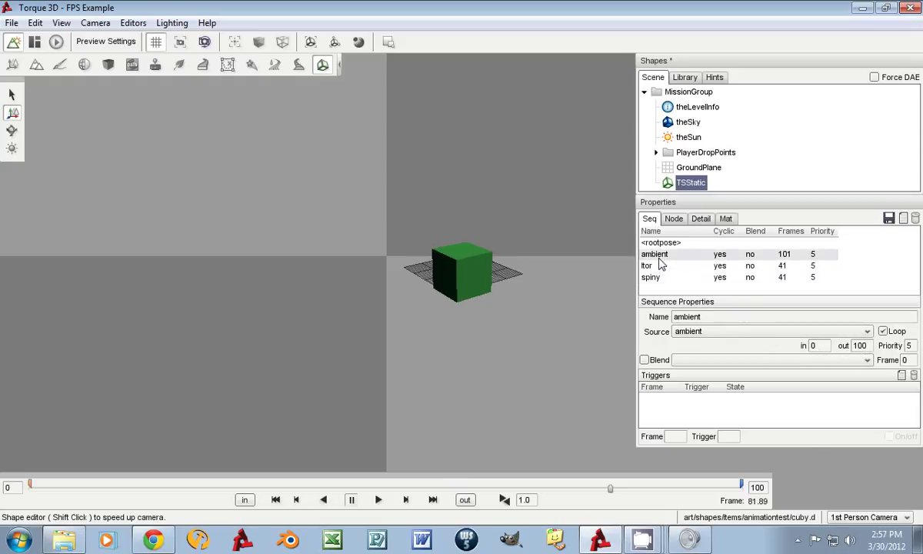
click(648, 266)
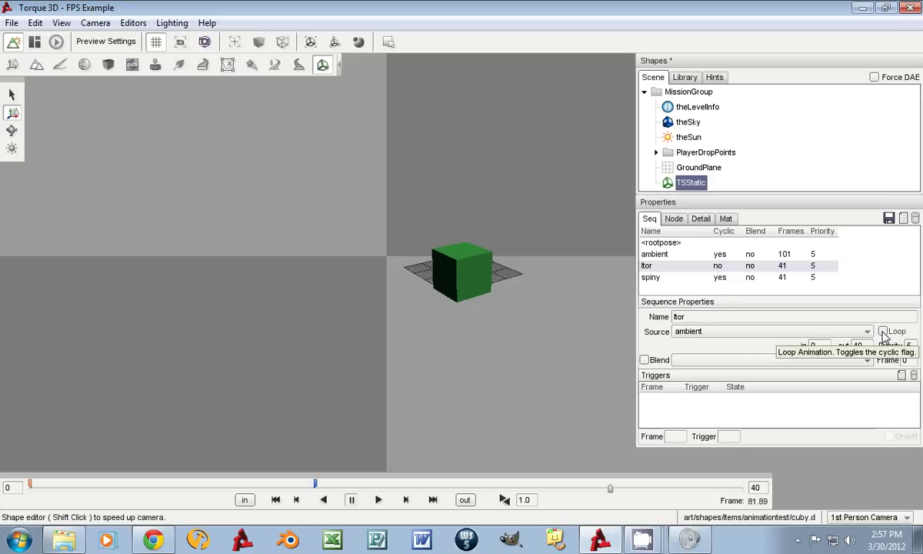
- Turn off looping for both the ltor and spiny sequences
click(884, 331)
click(654, 279)
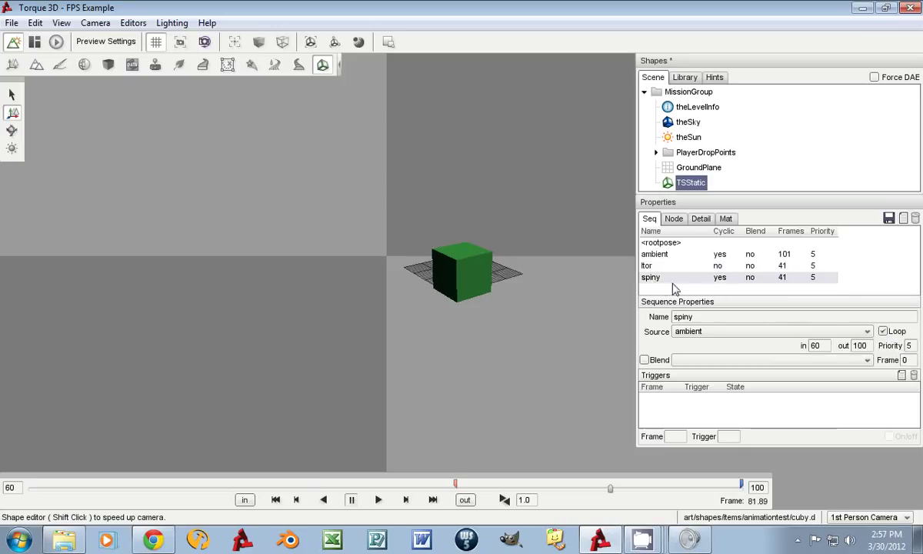
click(884, 332)
- Add an id sequence using ambient frames 0–1 and preview it playing
click(649, 254)
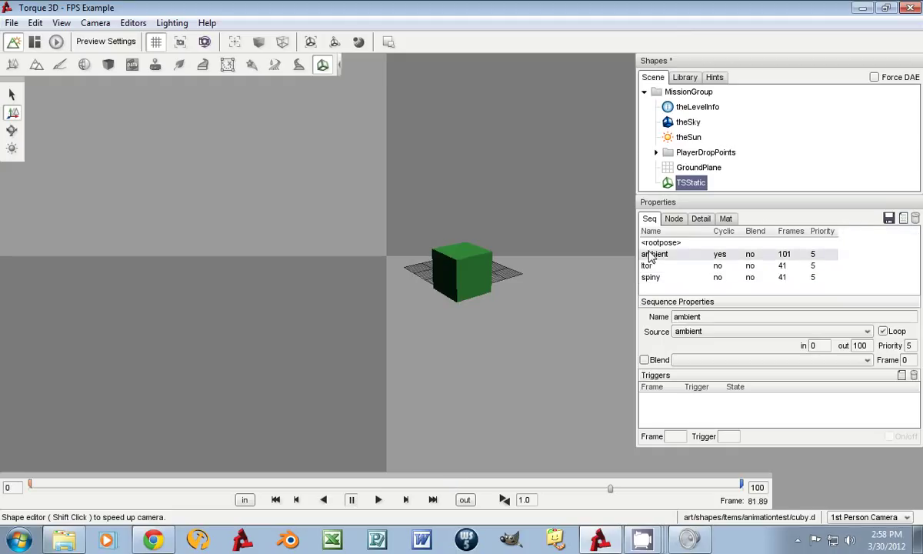
click(904, 221)
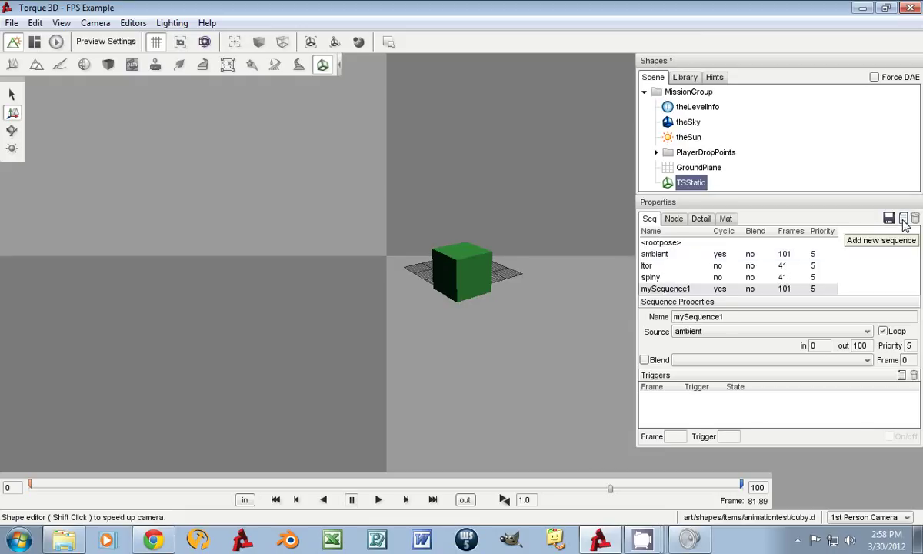
click(730, 320)
key(BackSpace)
key(BackSpace)
key(BackSpace)
key(BackSpace)
key(BackSpace)
key(BackSpace)
key(BackSpace)
key(BackSpace)
key(BackSpace)
key(BackSpace)
key(BackSpace)
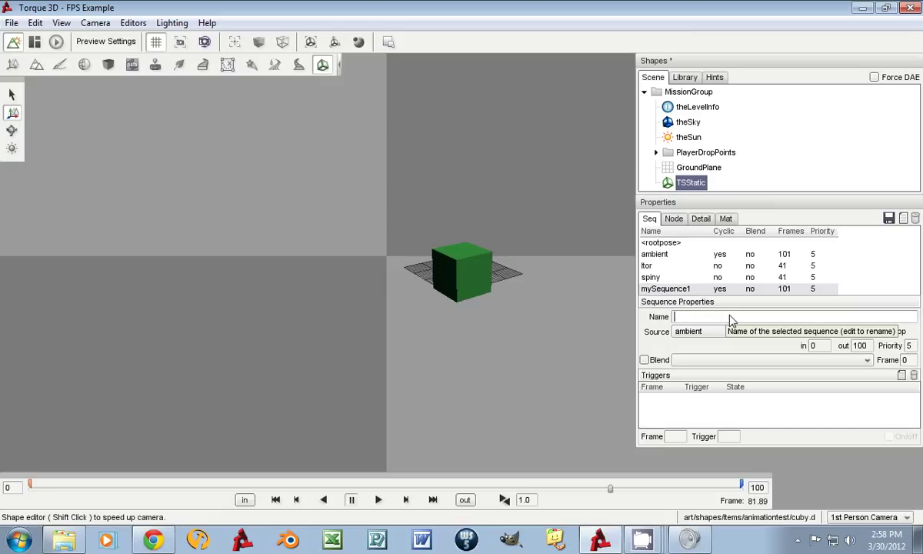
text(id)
key(Return)
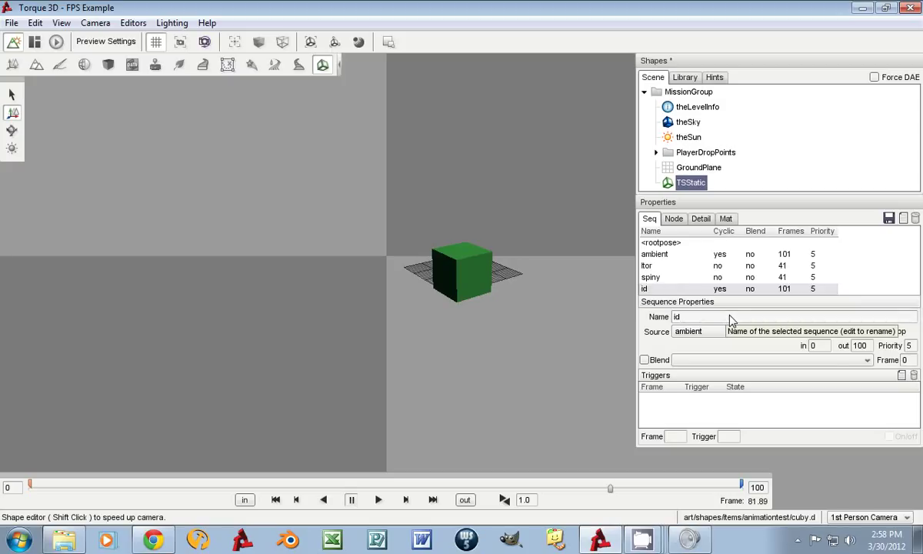
click(868, 346)
key(BackSpace)
key(BackSpace)
key(BackSpace)
text(1)
key(Return)
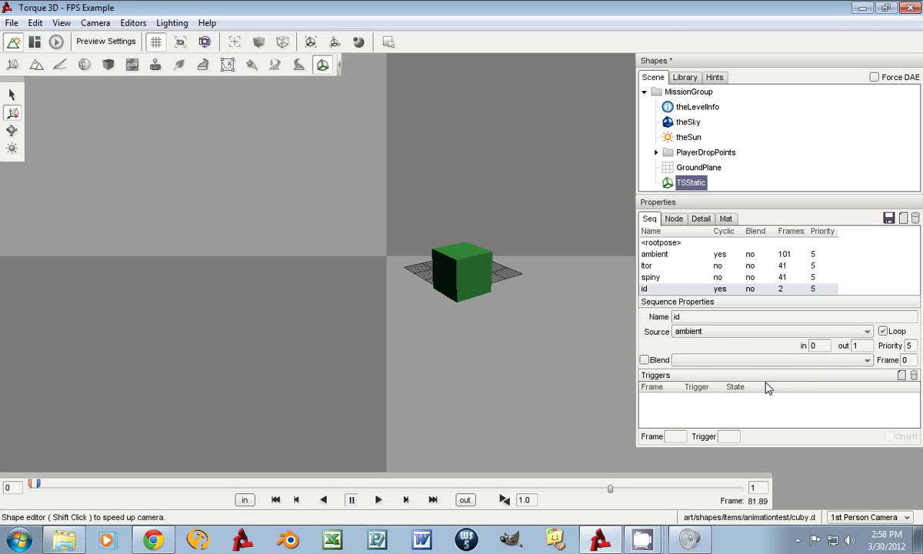
click(384, 500)
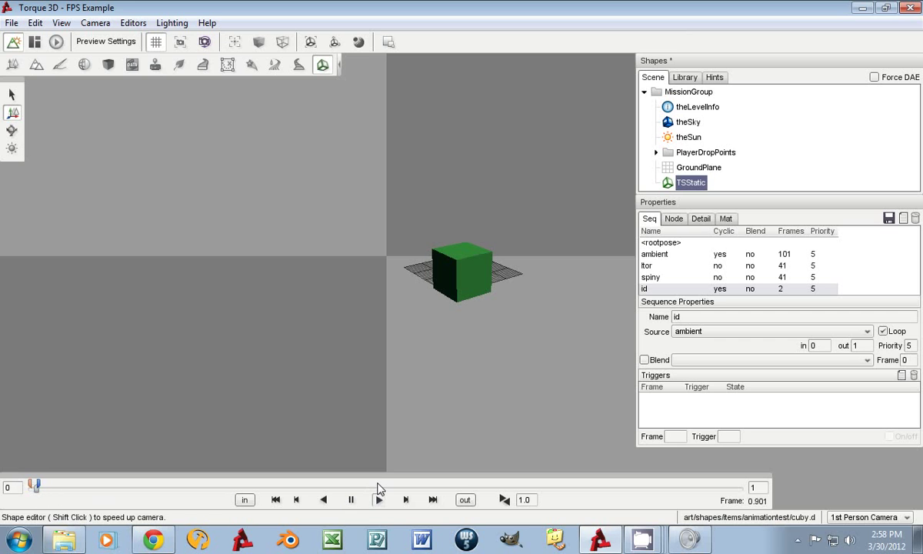
click(351, 499)
click(650, 242)
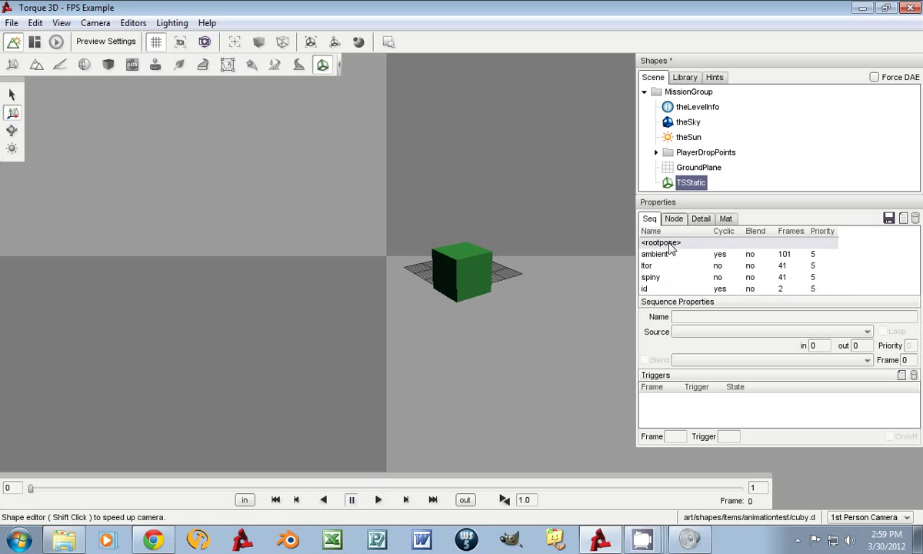
- Save cuby.dae with its four sequences: ambient, ltor, spiny and id
click(890, 219)
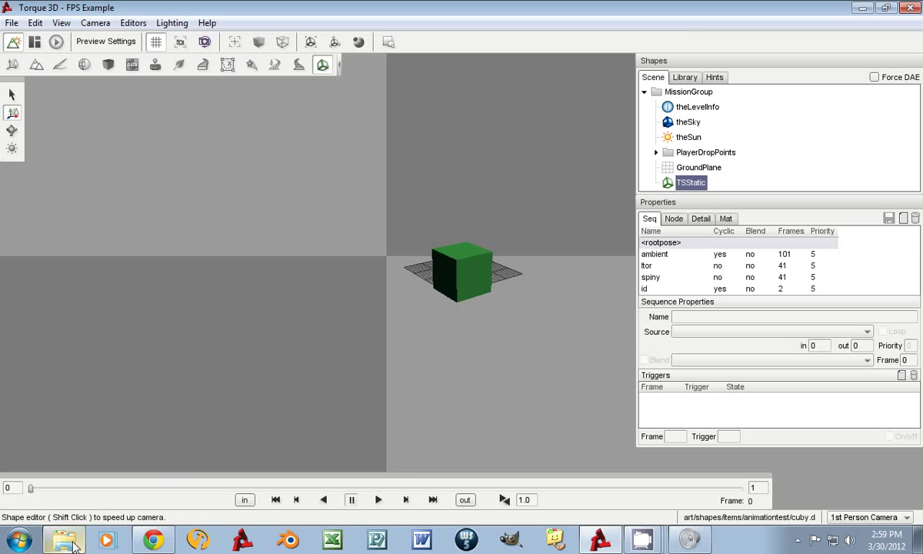
- In the animationtest folder, inspect the details of cuby.cs and cuby.cached.dts
mouse_move(73, 544)
click(69, 504)
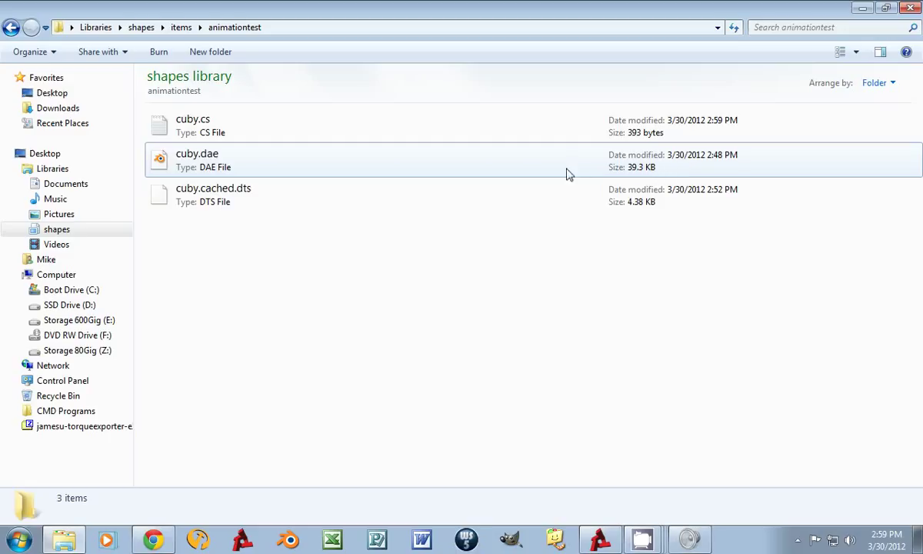
click(205, 135)
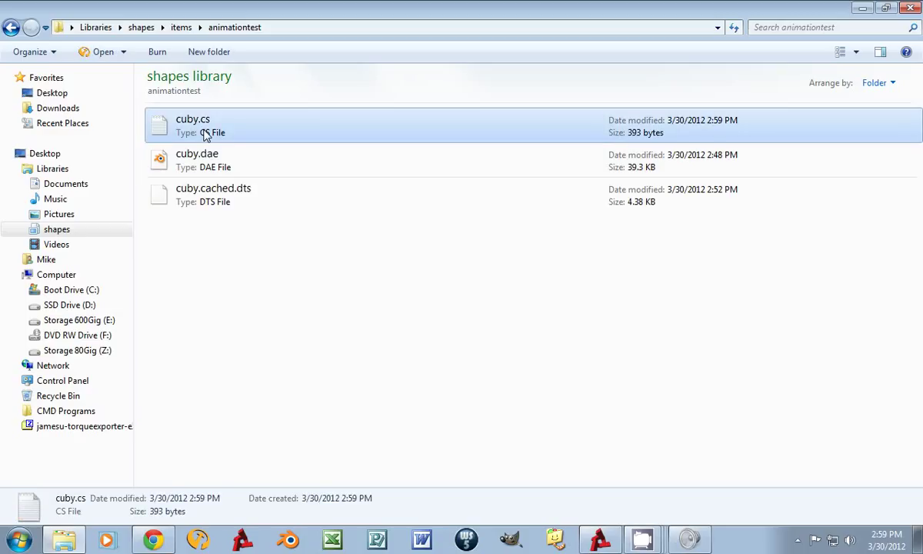
click(221, 201)
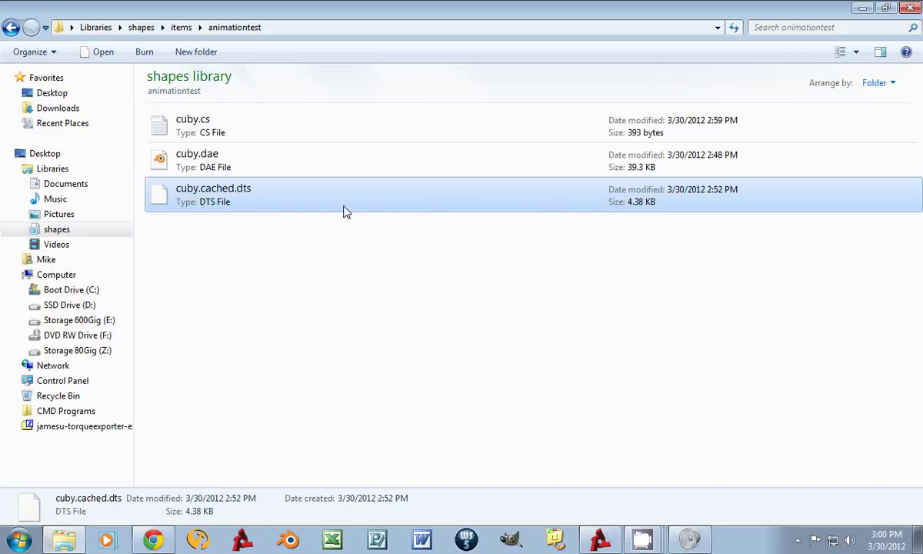
click(208, 162)
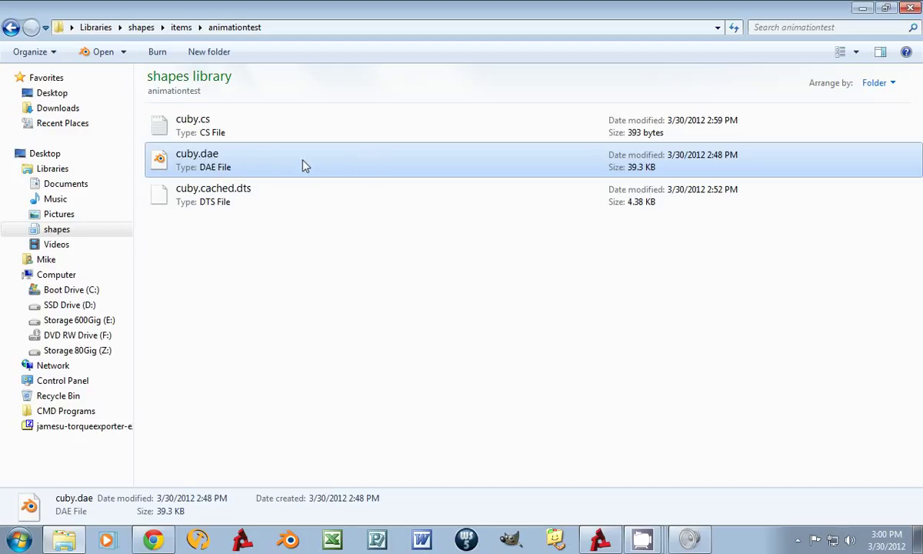
click(228, 203)
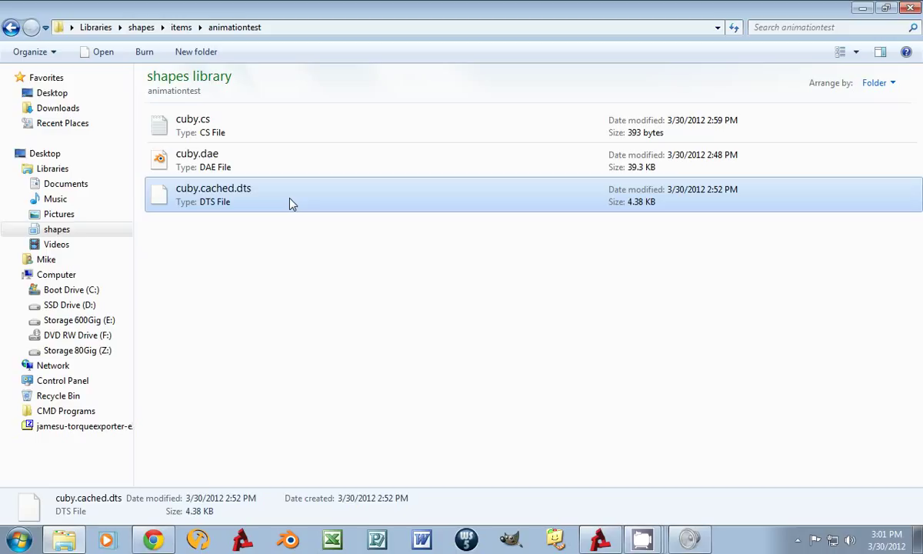
click(262, 132)
click(257, 163)
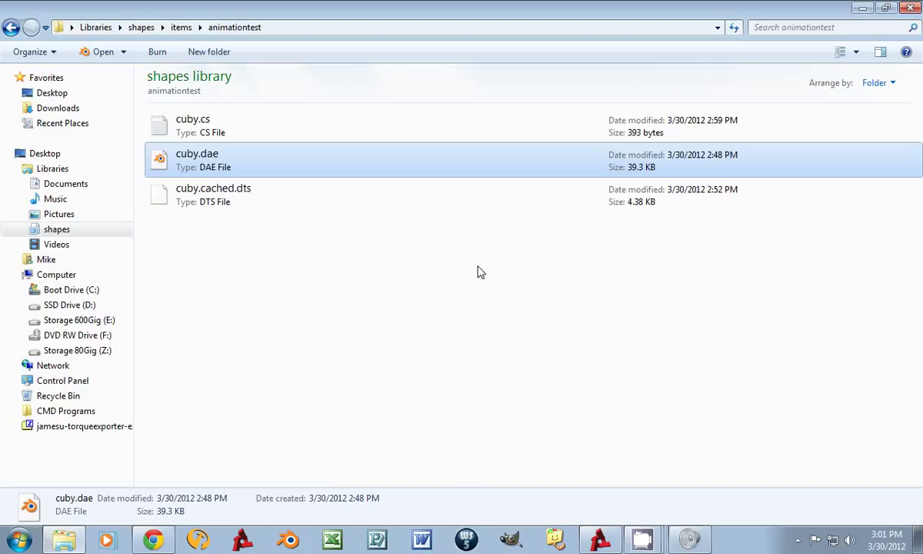
- Back in the Shape Editor, review ltor, then play the spiny sequence (frames 60–100)
click(601, 540)
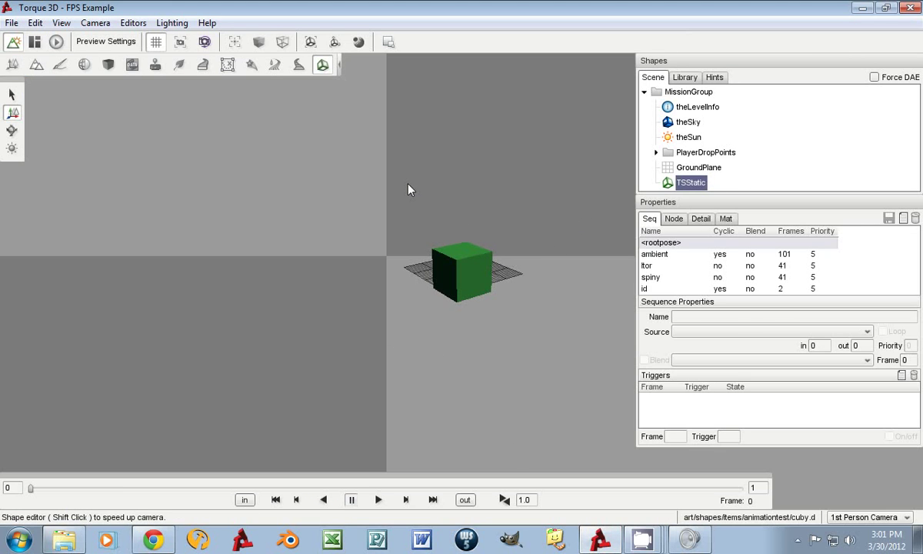
click(653, 267)
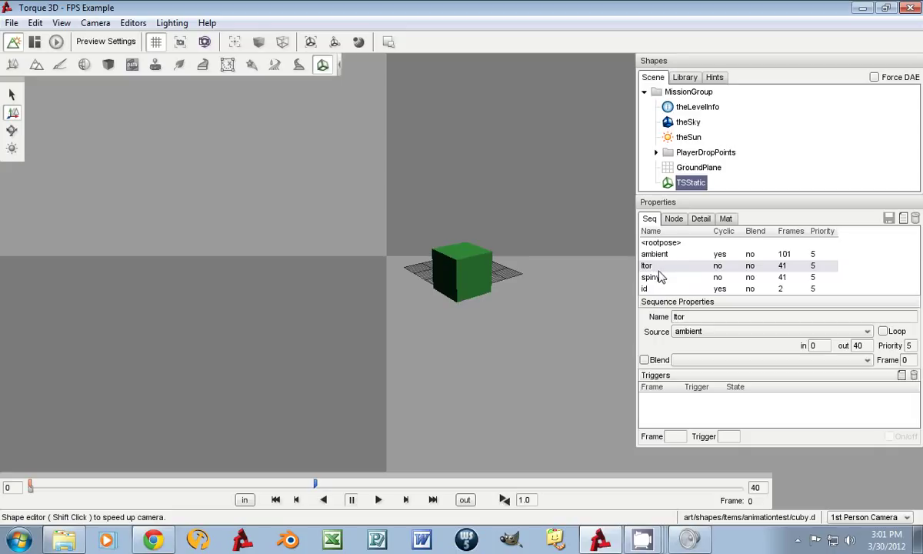
click(657, 280)
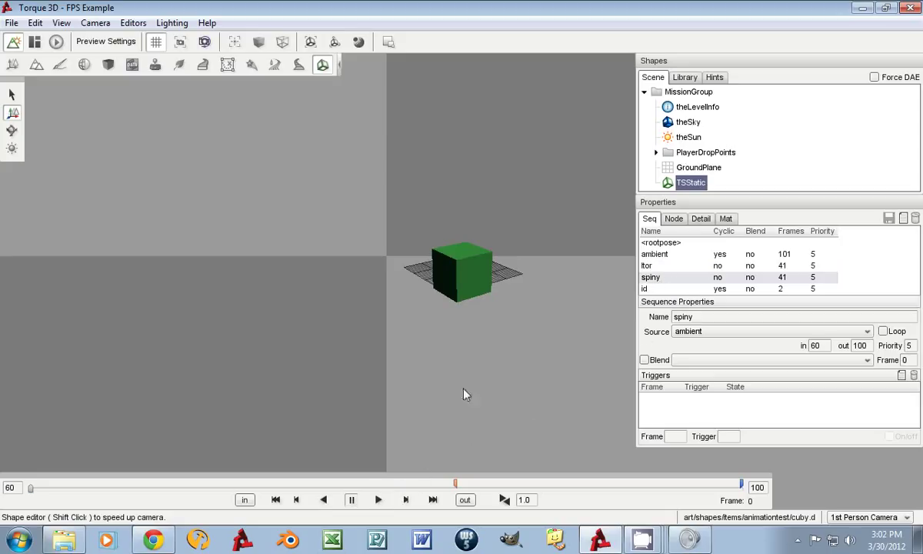
click(377, 501)
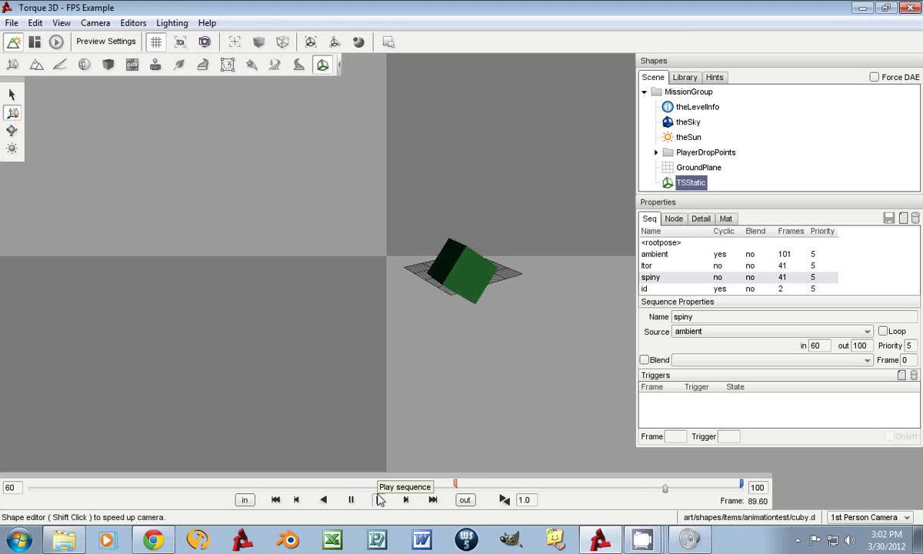